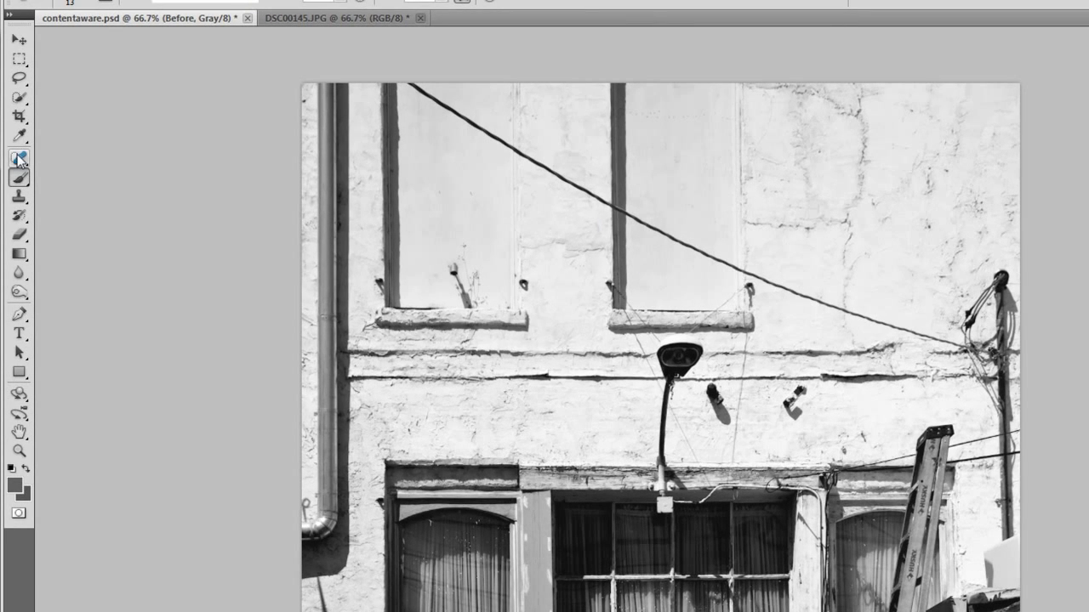
Heal away the overhead wire near the top-left with a 20 px Spot Healing Brush
left_click(19, 160)
right_click(18, 162)
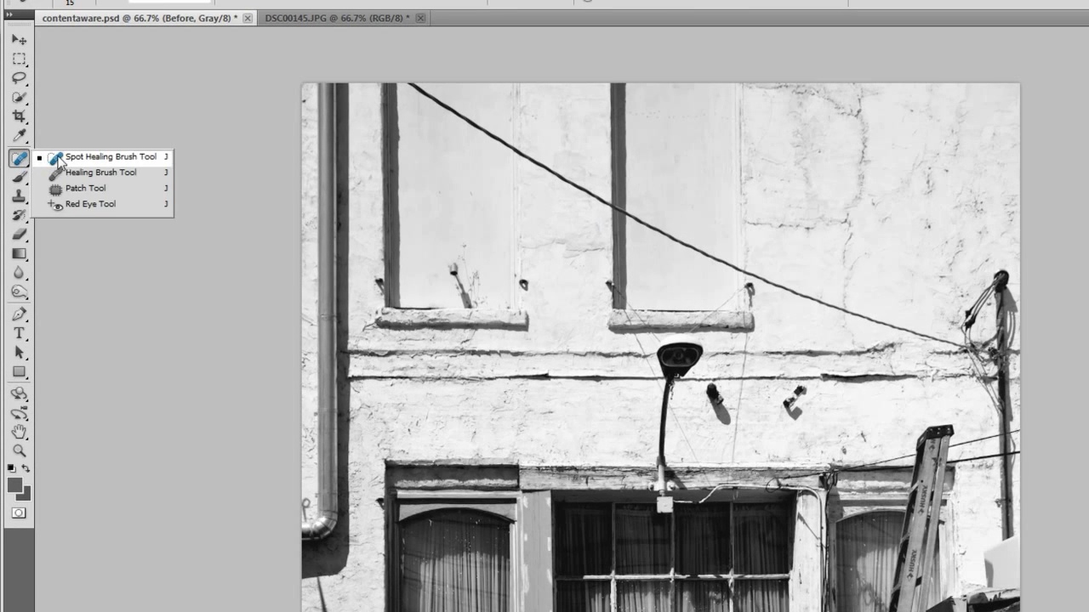
left_click(65, 161)
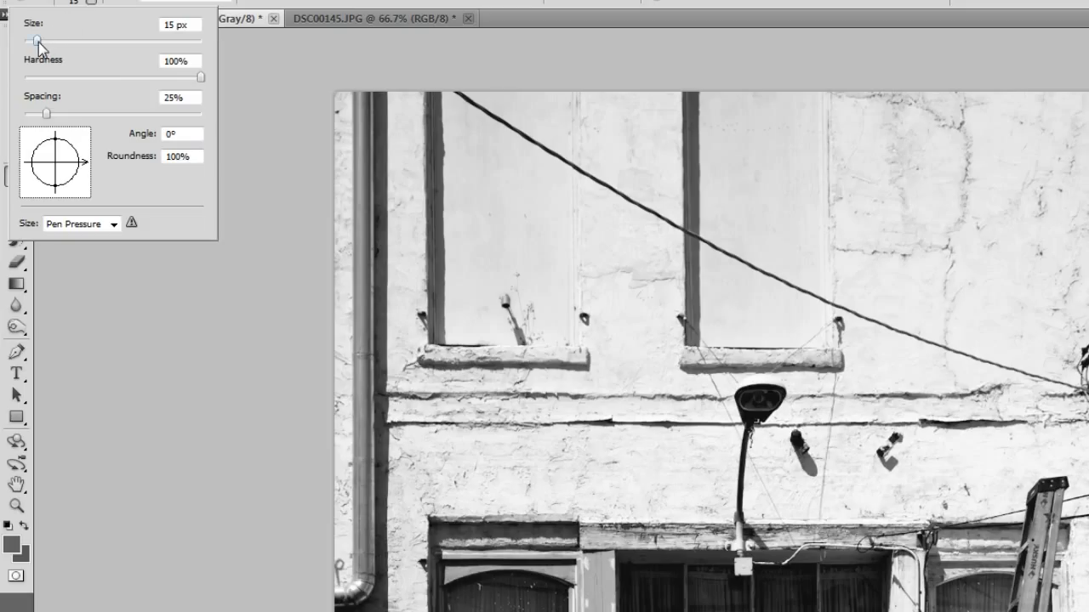
left_click_drag(41, 40, 43, 48)
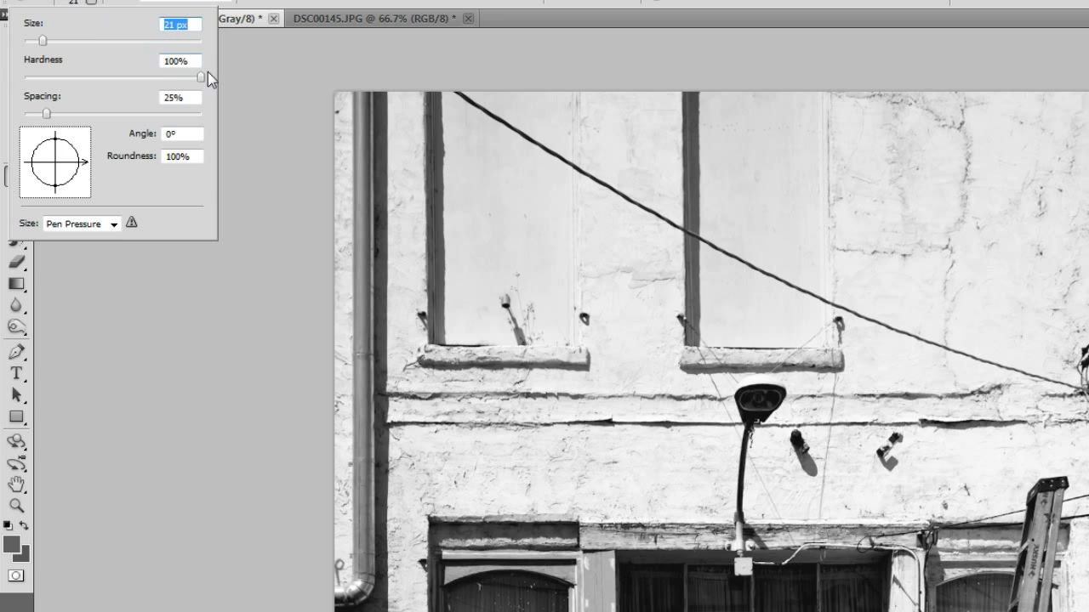
left_click(262, 174)
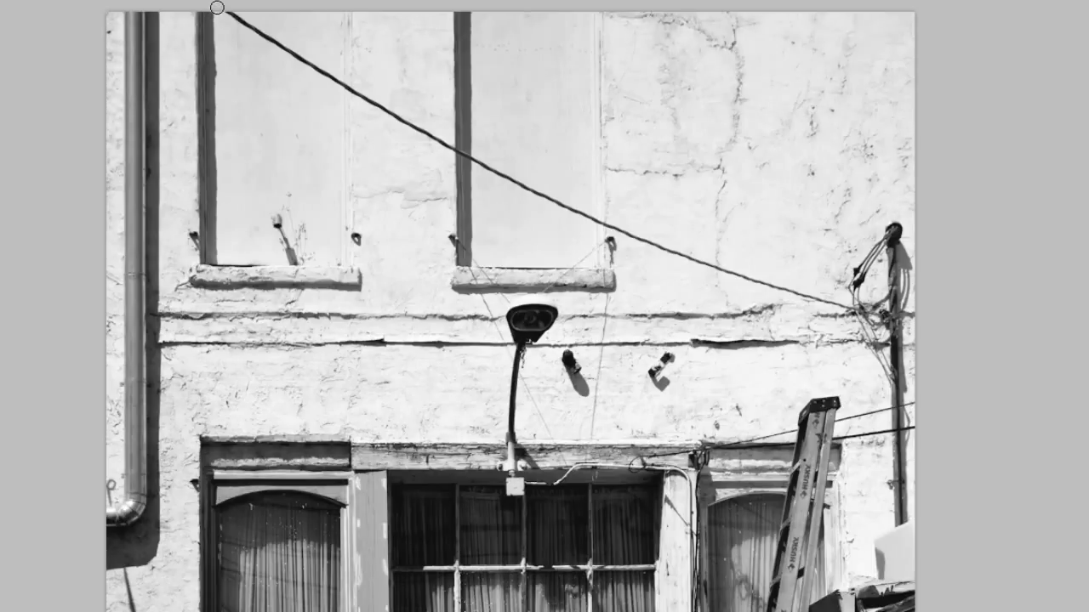
mouse_move(230, 17)
left_mouse_down()
mouse_move(293, 56)
mouse_move(233, 20)
mouse_move(616, 232)
mouse_move(849, 310)
left_mouse_up()
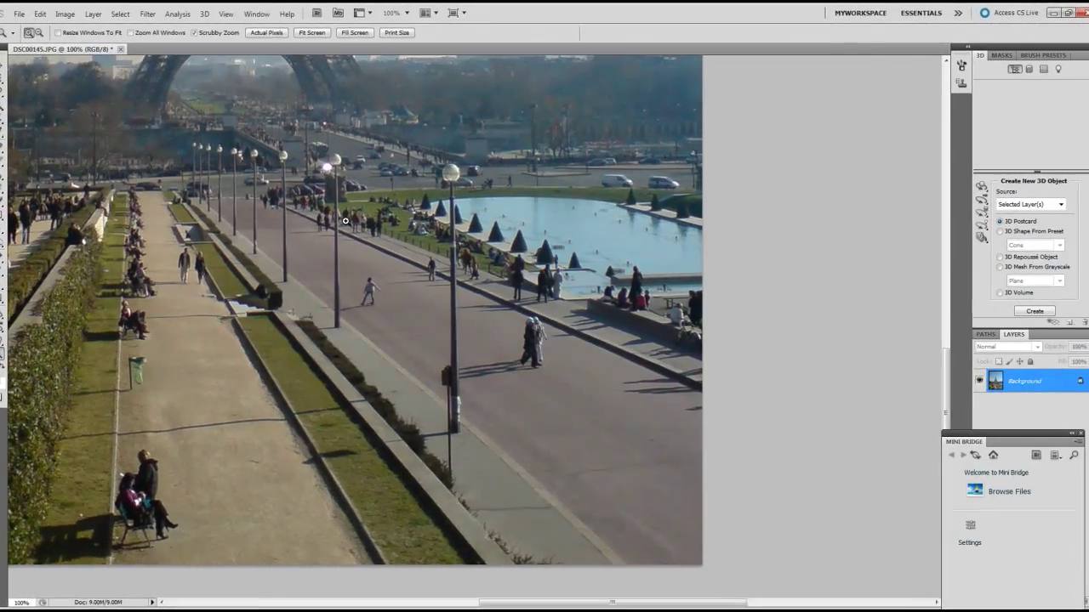
Zoom to 300% on the skater and set the Spot Healing Brush to 24 px
key("h")
left_click_drag(345, 221, 454, 198)
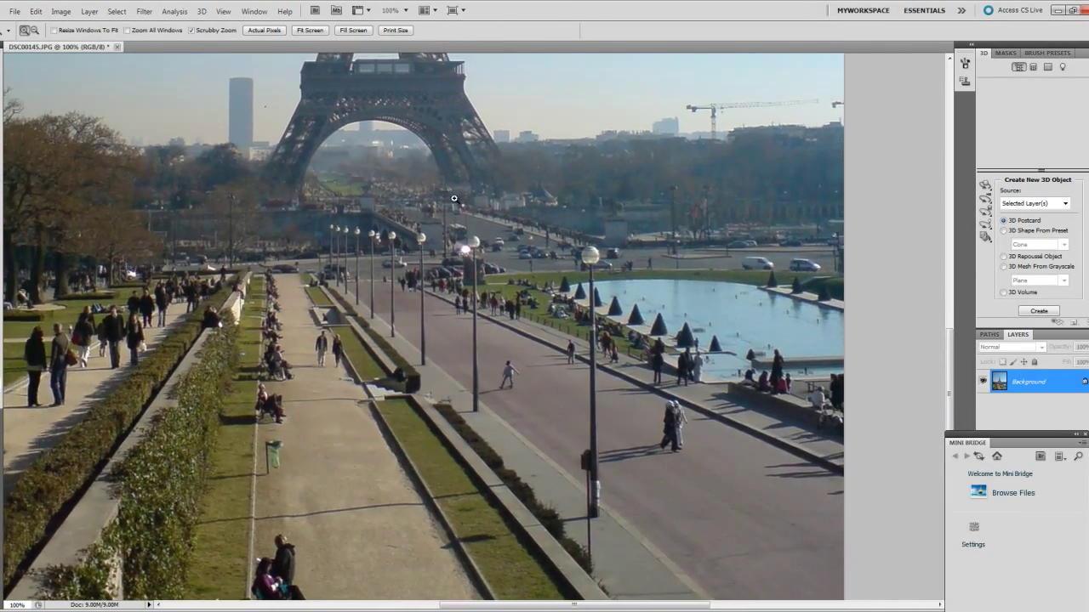
left_click_drag(494, 366, 497, 368)
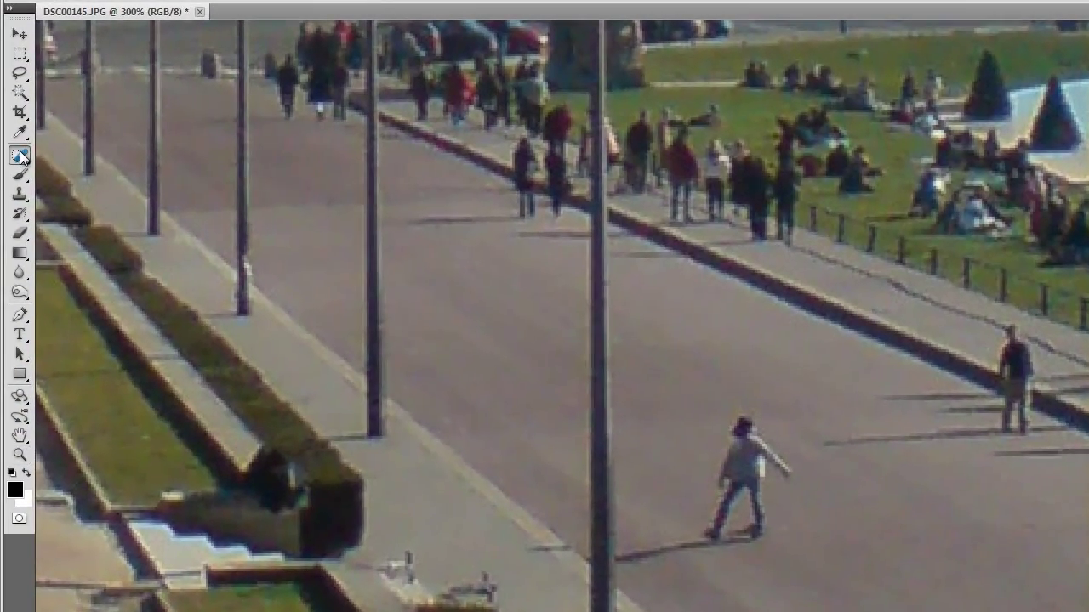
left_click(38, 155)
left_click(64, 154)
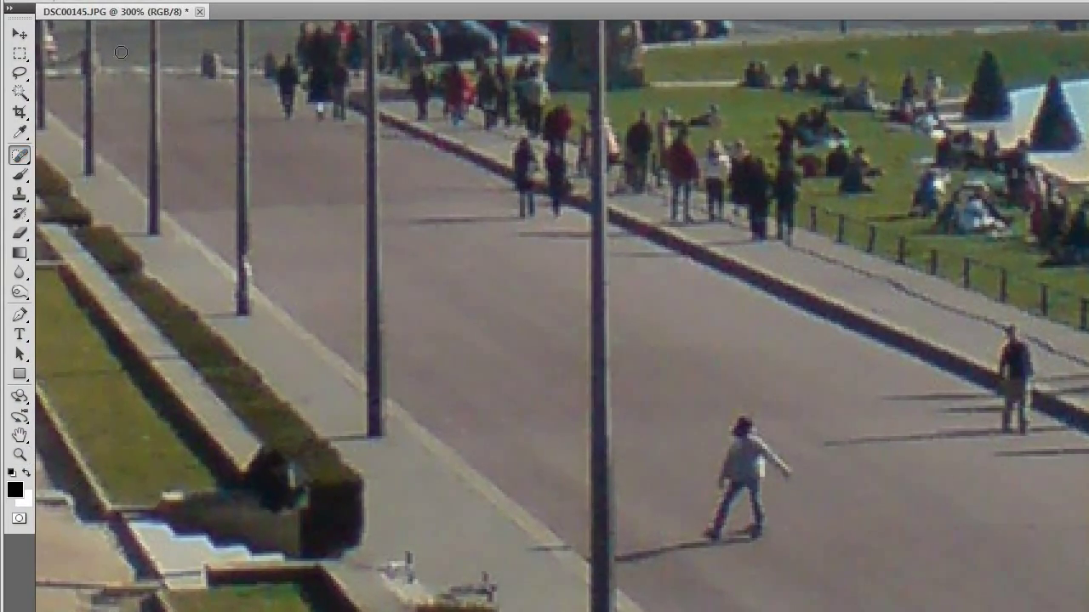
left_click(92, 3)
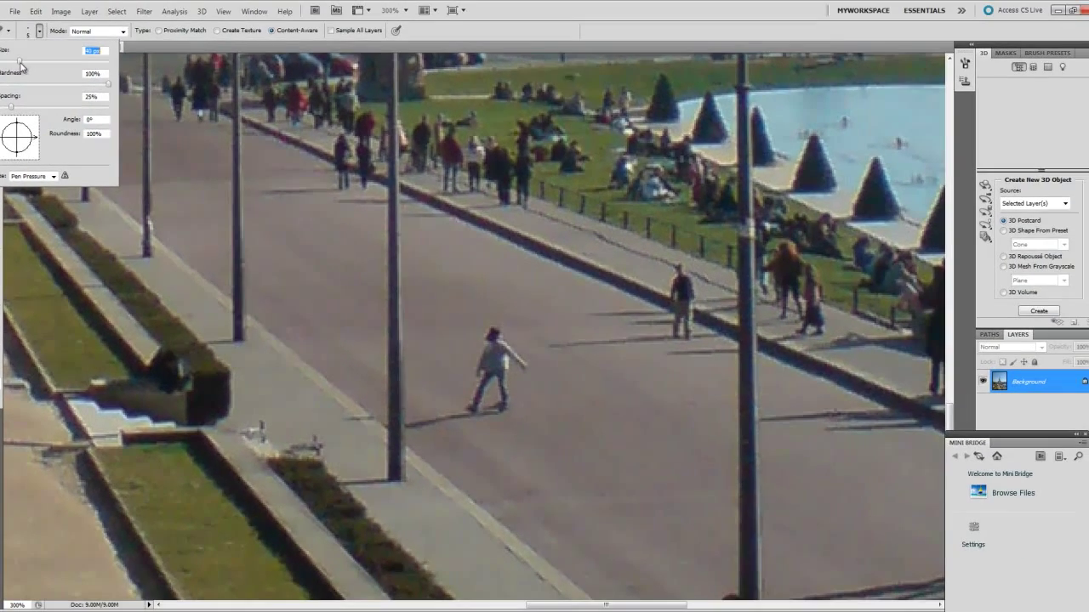
mouse_move(30, 32)
left_mouse_down()
mouse_move(52, 34)
mouse_move(11, 66)
left_mouse_up()
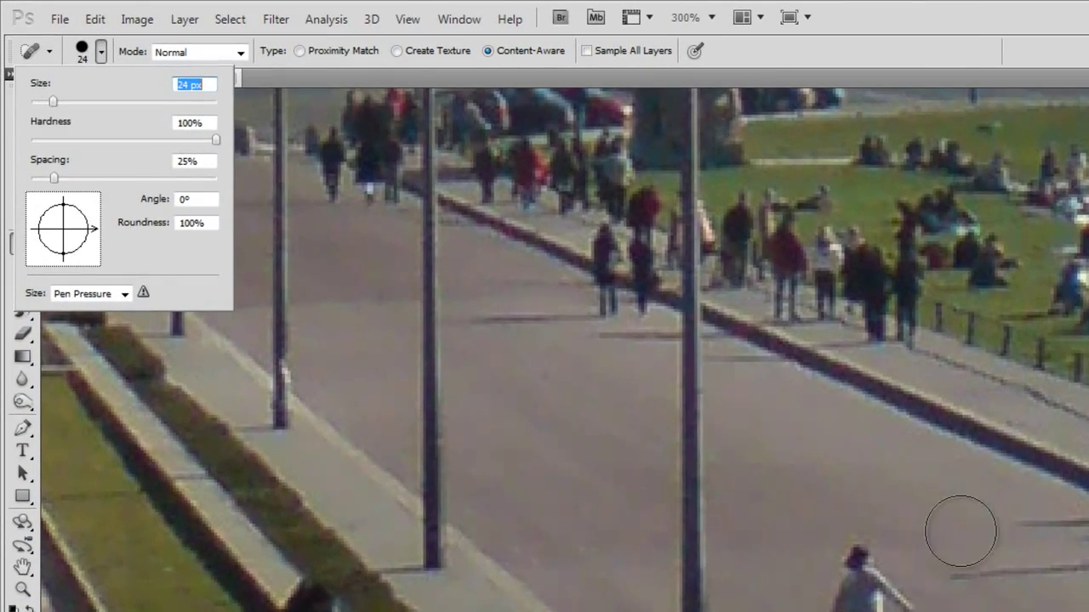
Paint over the skater and shadow in the road, then fit the photo in view
mouse_move(868, 535)
left_mouse_down()
mouse_move(863, 585)
mouse_move(829, 611)
left_mouse_up()
mouse_move(710, 568)
left_mouse_down()
mouse_move(649, 576)
mouse_move(632, 594)
left_mouse_up()
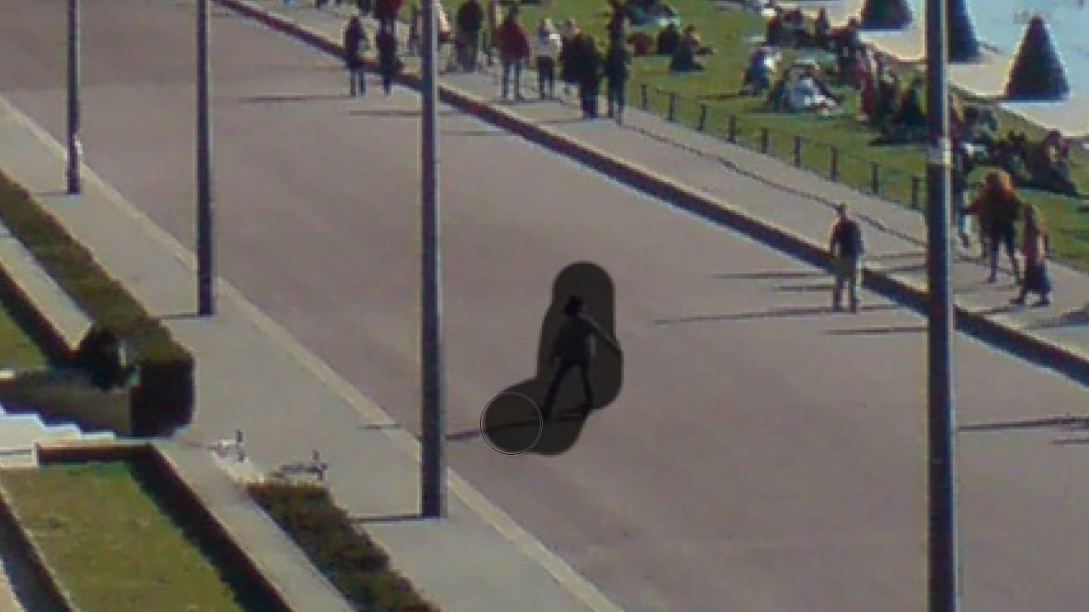
mouse_move(480, 440)
left_mouse_down()
mouse_move(568, 408)
mouse_move(579, 345)
mouse_move(578, 367)
mouse_move(608, 349)
left_mouse_up()
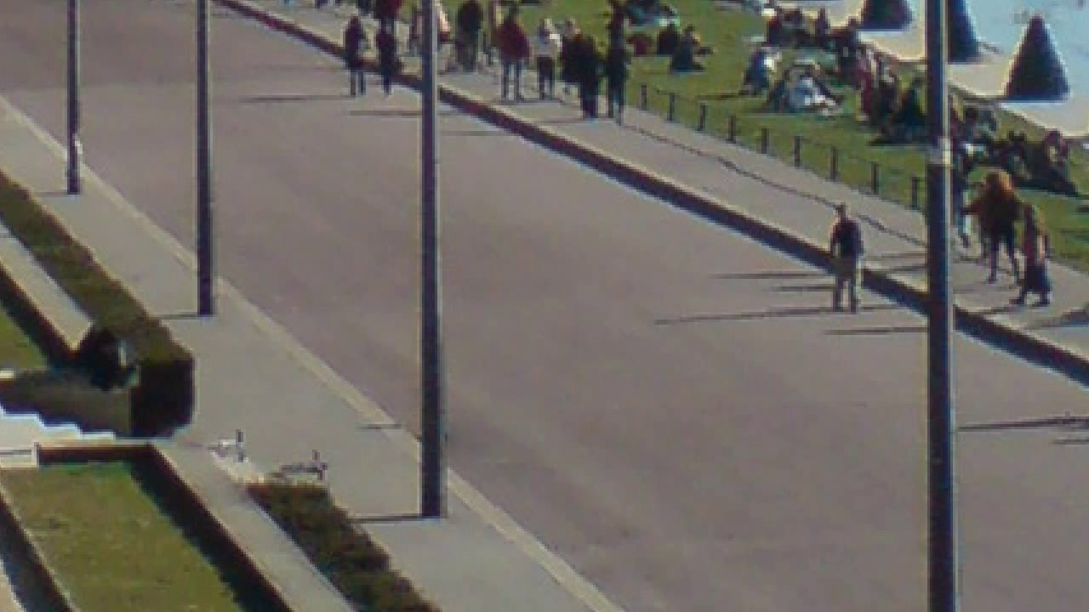
key("ctrl+0")
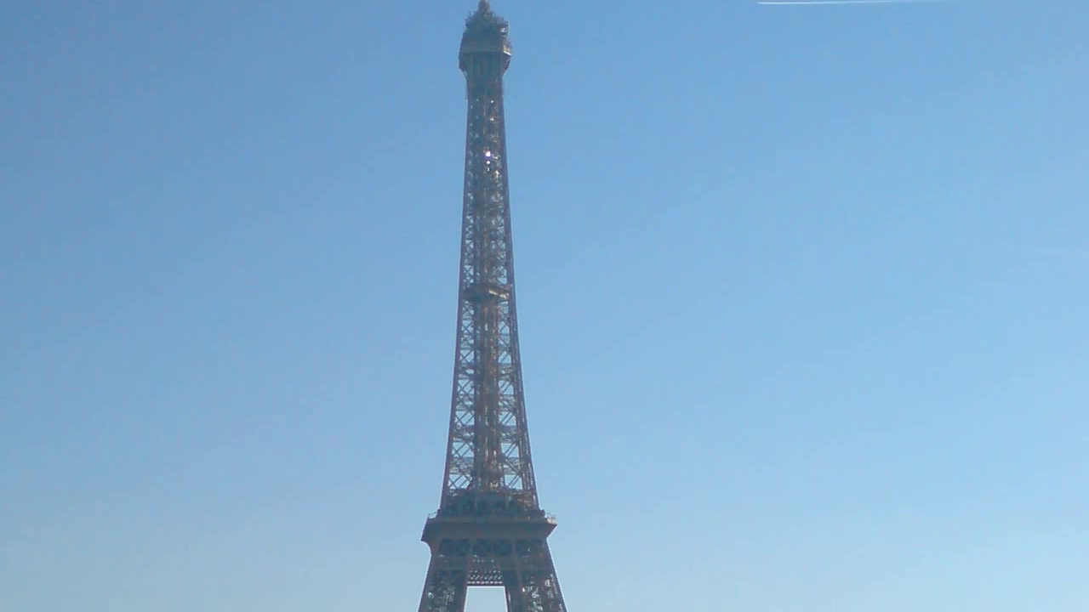
Zoom out and paint out the contrail by the tower top with a 66 px Spot Healing Brush
left_click(477, 189, "alt")
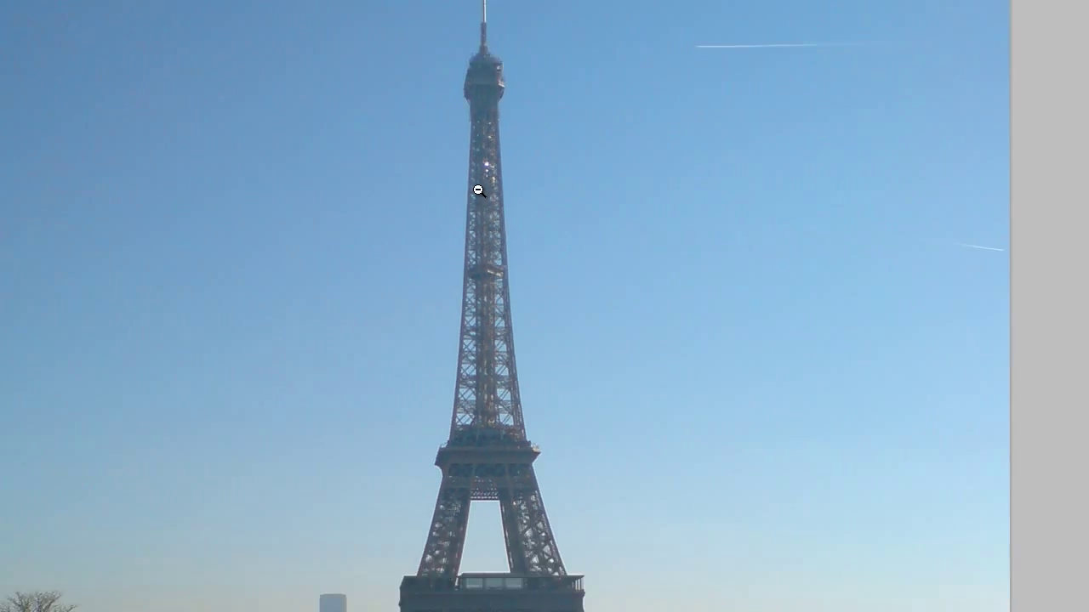
left_click(481, 205, "alt")
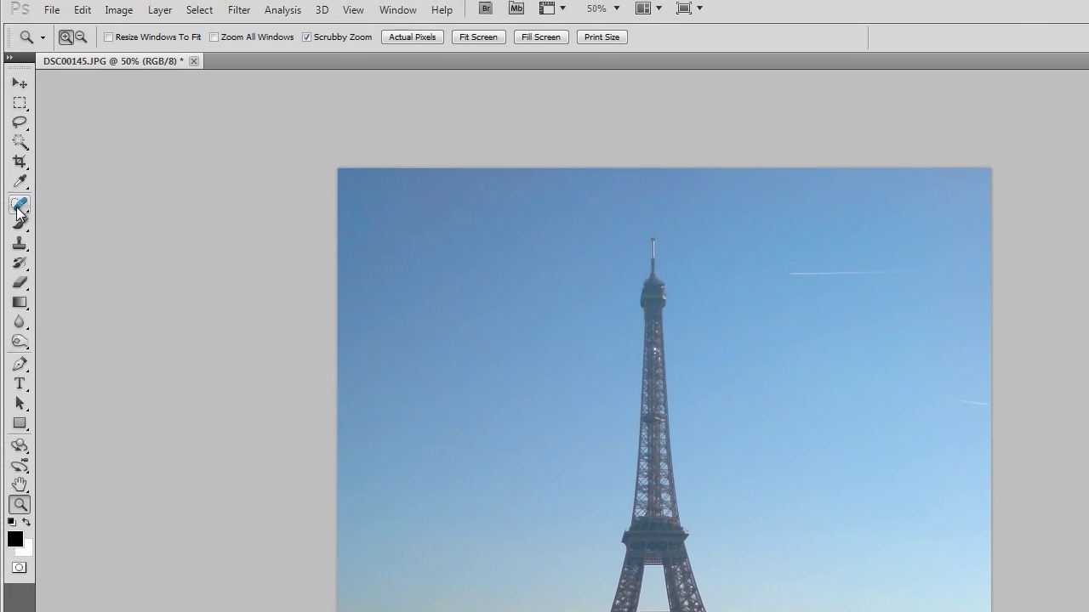
left_click_drag(19, 205, 61, 211)
left_click(86, 40)
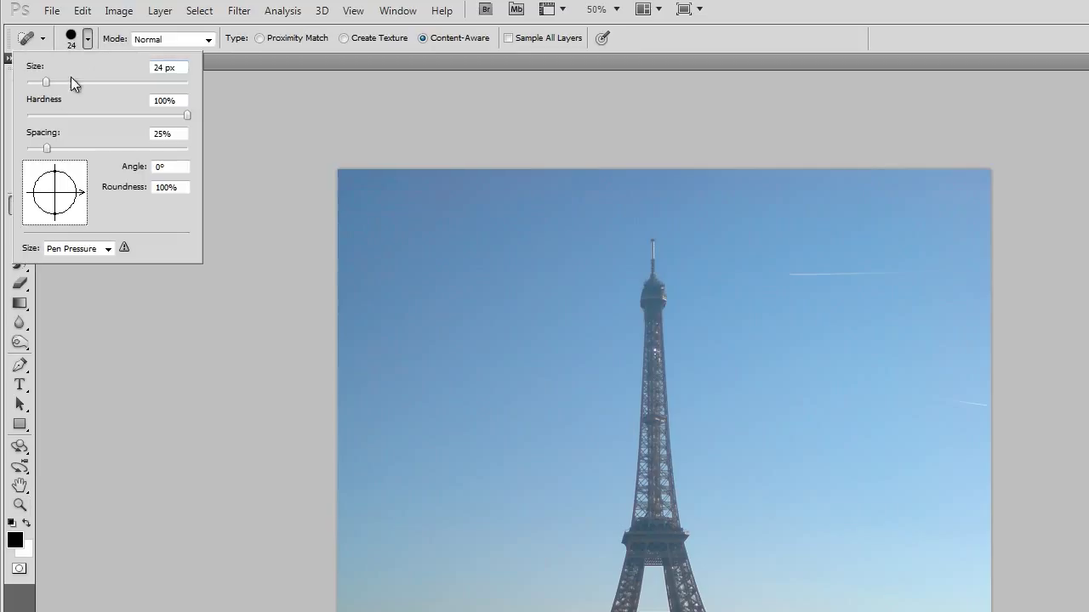
left_click_drag(45, 84, 95, 81)
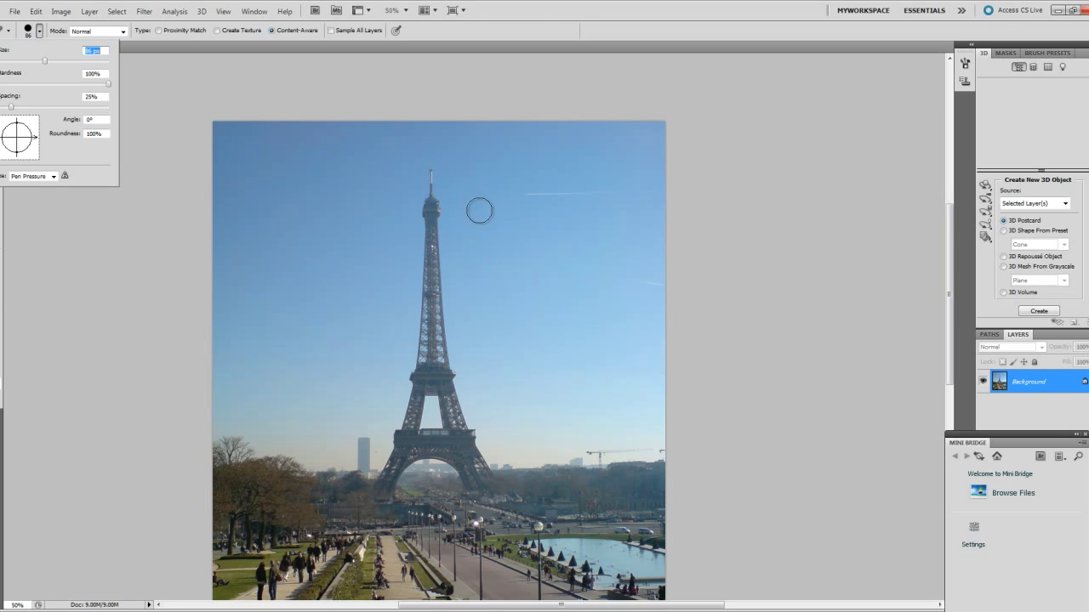
mouse_move(430, 174)
left_mouse_down()
mouse_move(431, 309)
mouse_move(441, 323)
mouse_move(454, 257)
mouse_move(450, 353)
mouse_move(408, 345)
mouse_move(434, 330)
left_mouse_up()
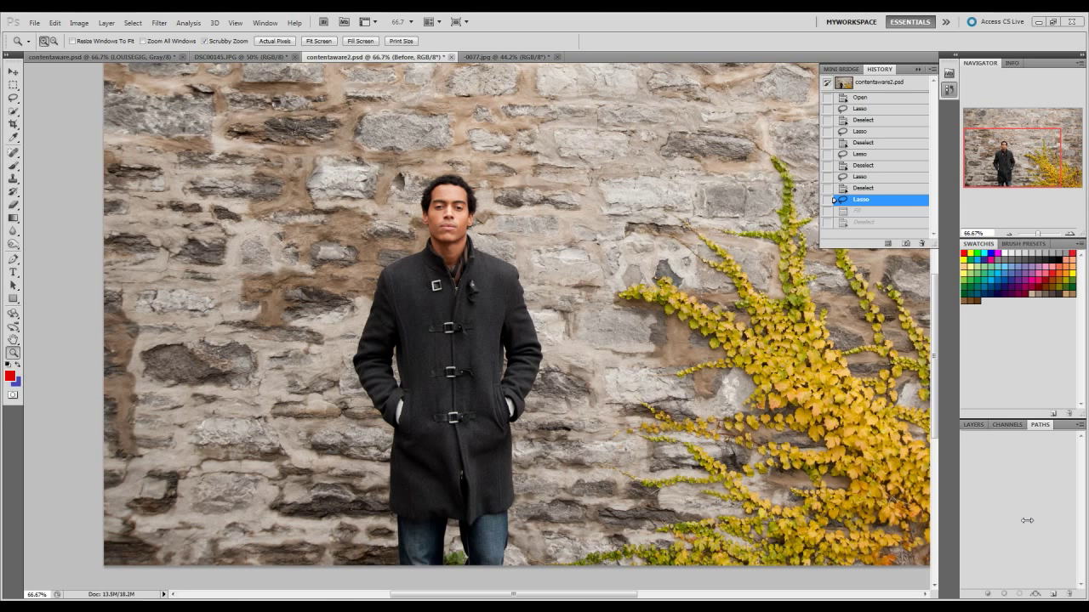
Content-Aware fill the selected man out of the stone-wall photo and deselect
key("ctrl+h")
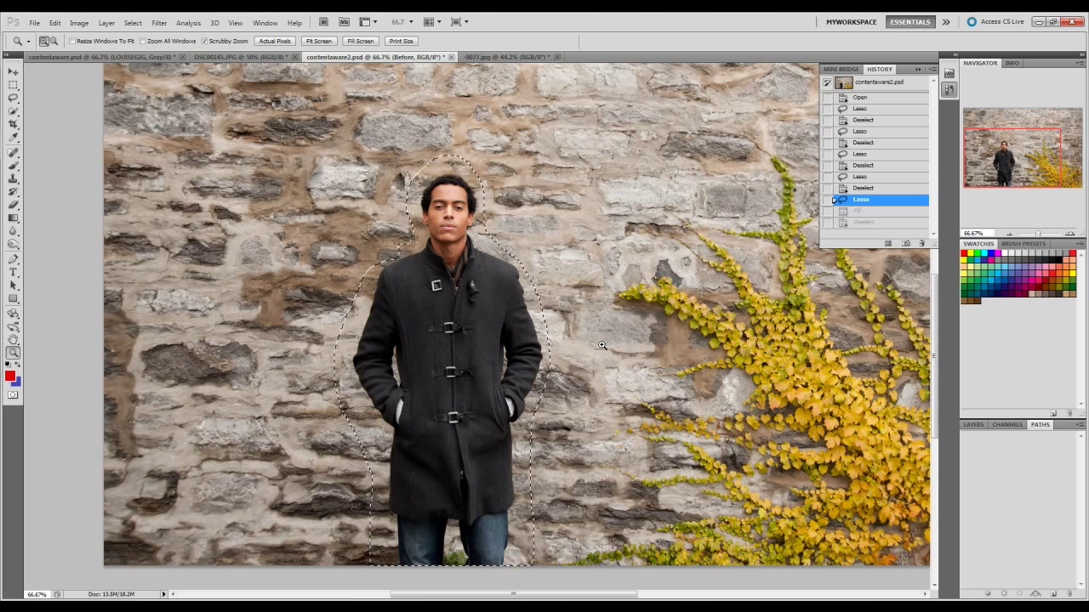
left_click(55, 22)
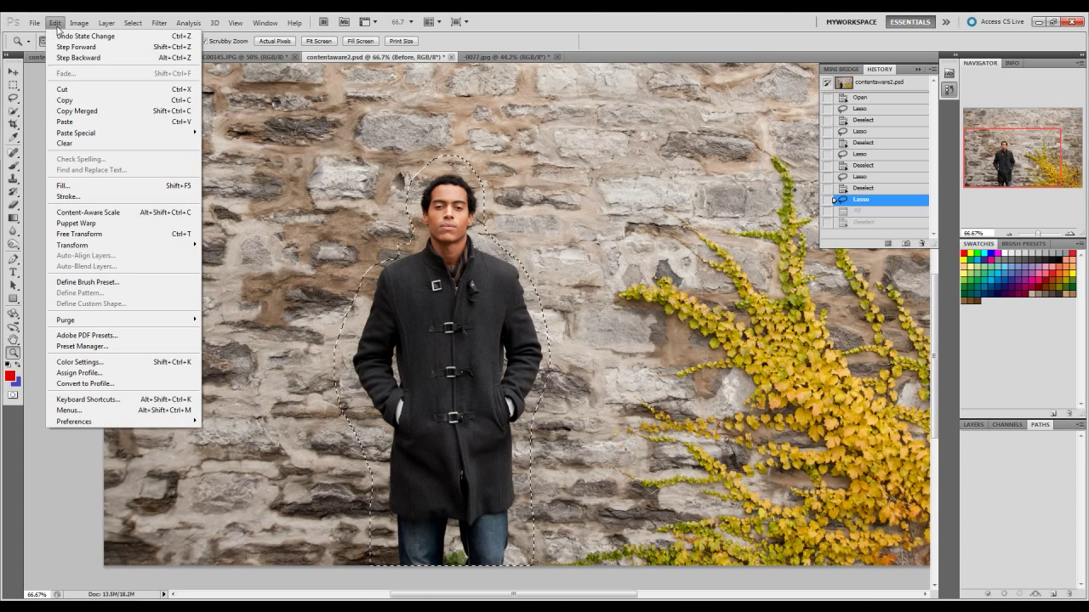
left_click(65, 186)
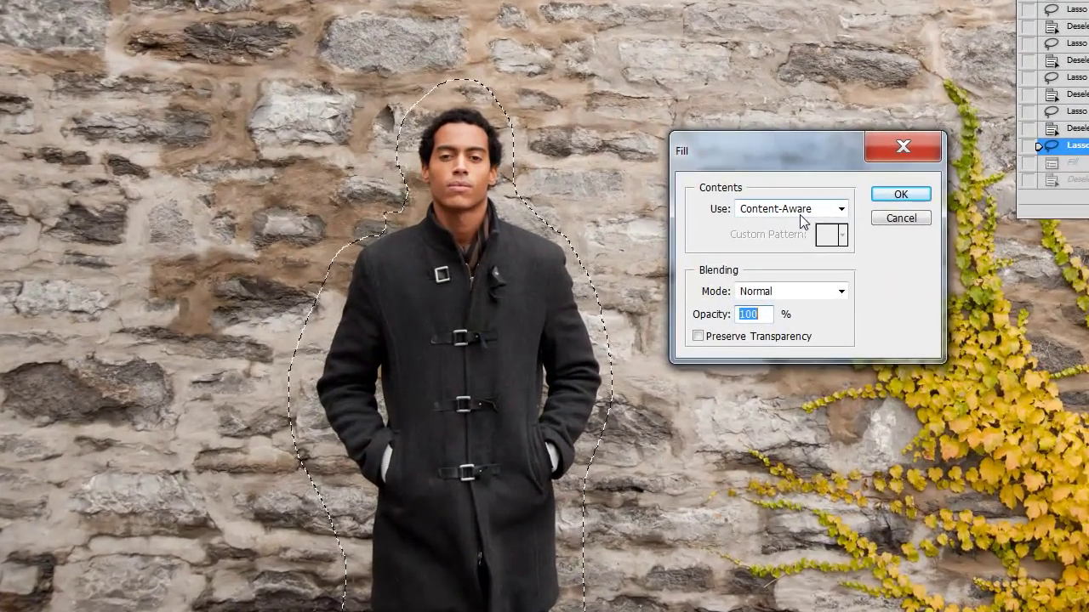
left_click(901, 194)
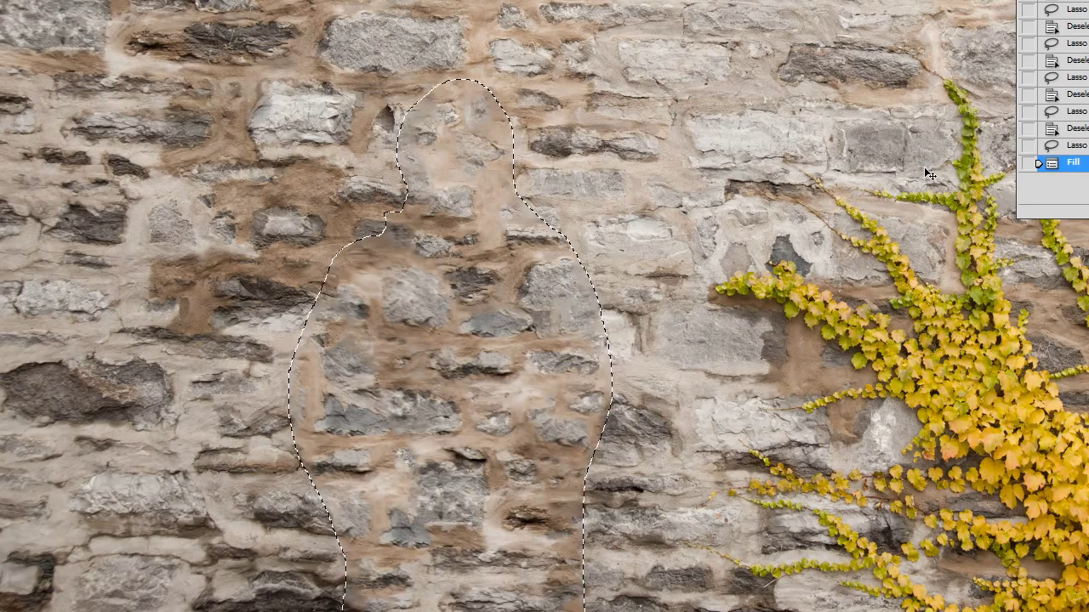
key("ctrl+d")
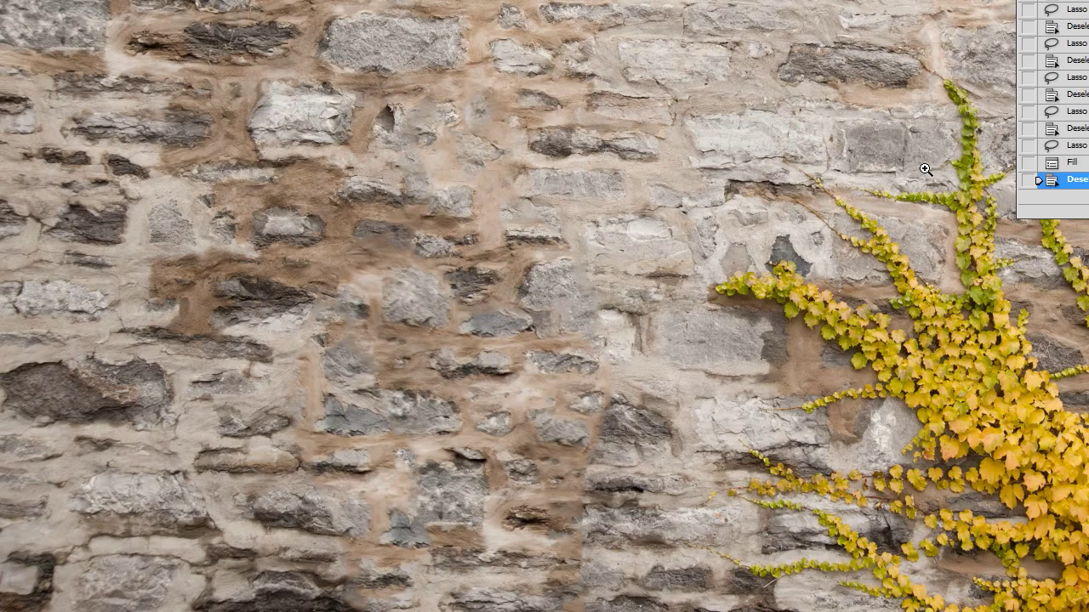
left_click(496, 124, "alt")
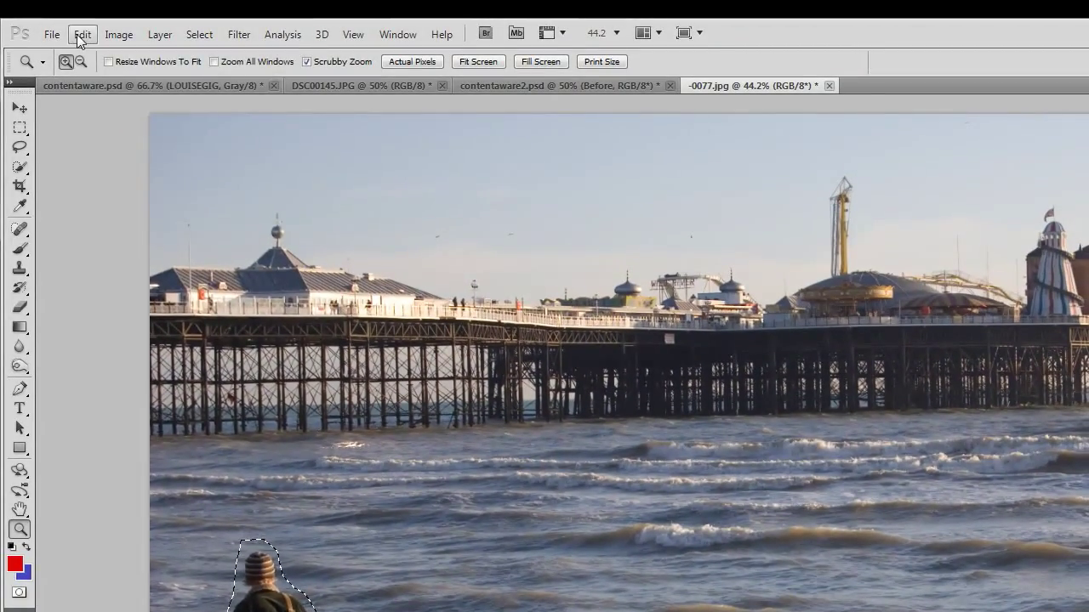
Fill the outlined shoreline figure using Content-Aware and deselect
left_click(82, 34)
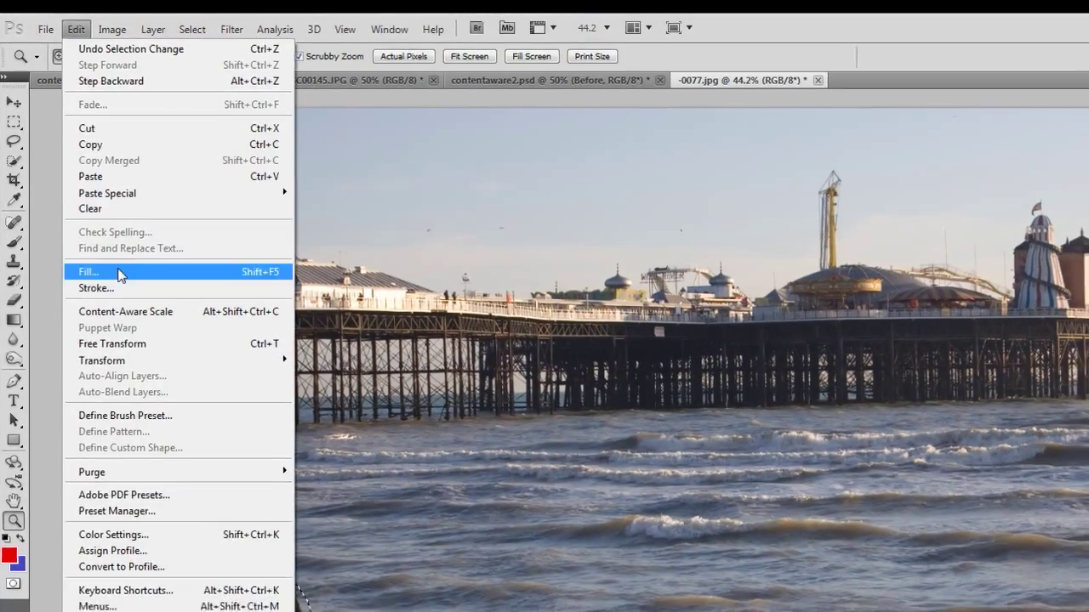
left_click(96, 278)
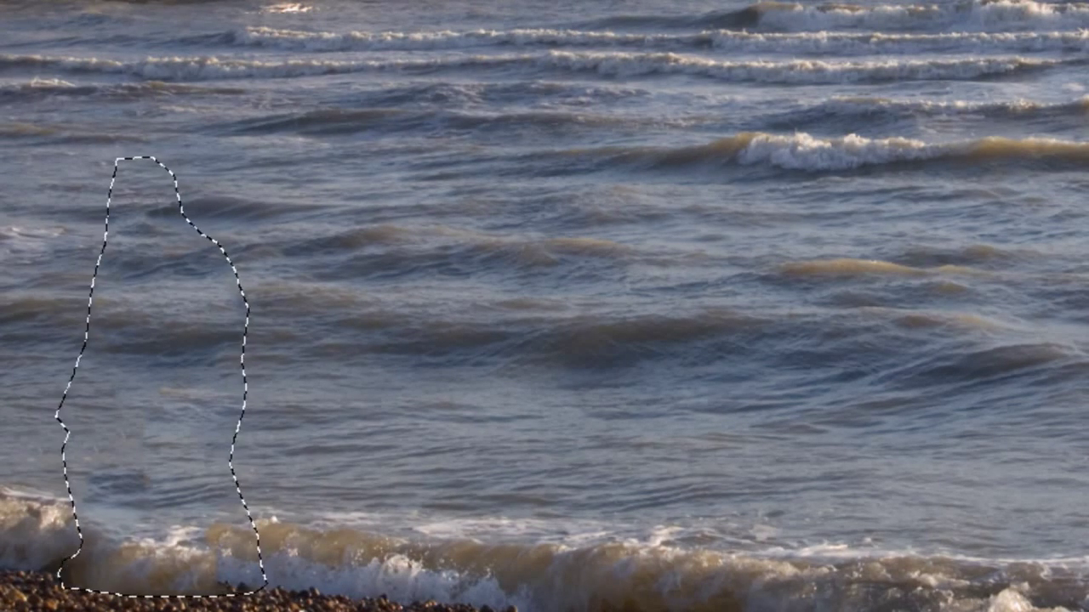
key("ctrl+d")
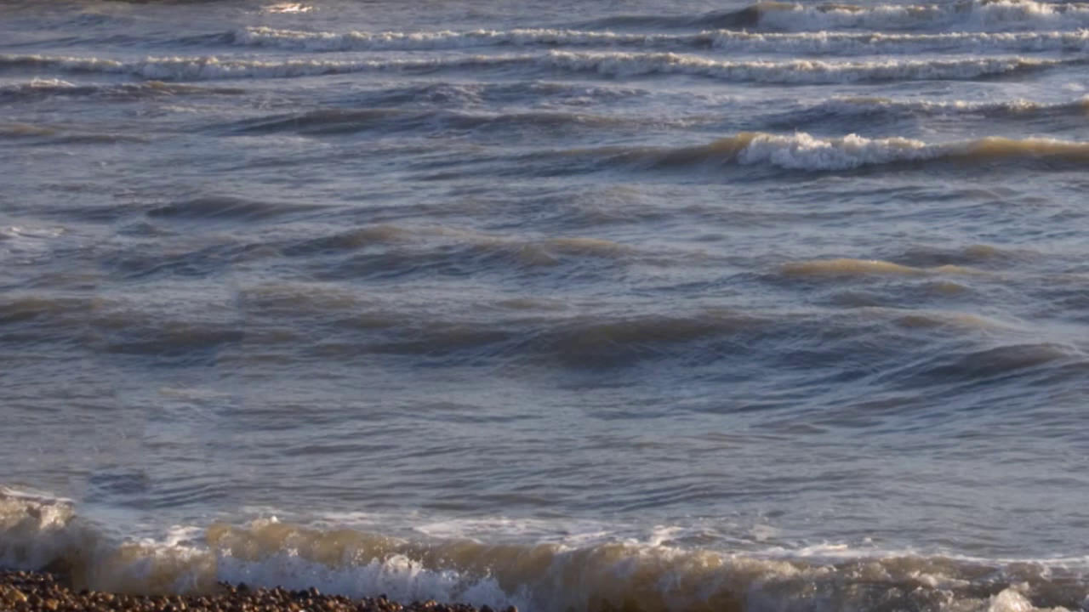
Zoom in to inspect the filled waves, then zoom back out to the whole pier photo
left_click(105, 301)
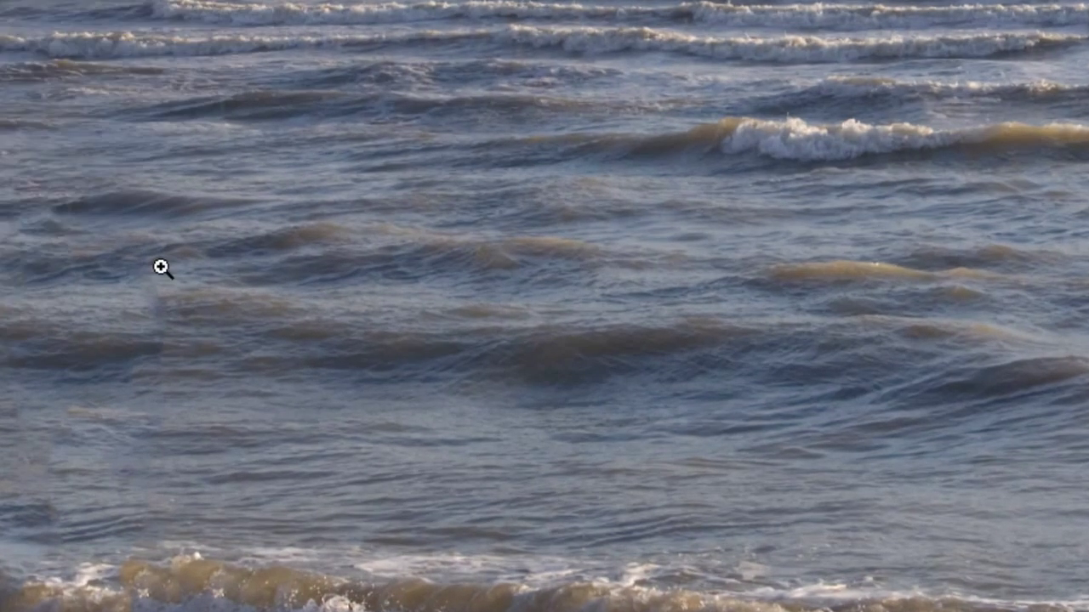
left_click(54, 309)
key("h")
left_click_drag(121, 343, 845, 3)
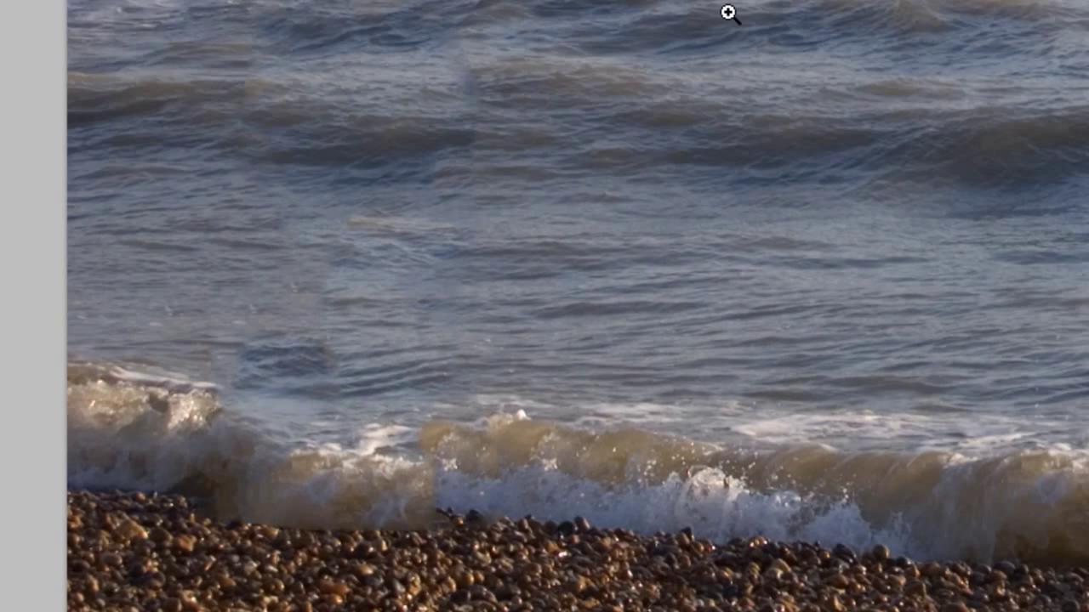
left_click(670, 57)
left_click_drag(671, 58, 404, 262)
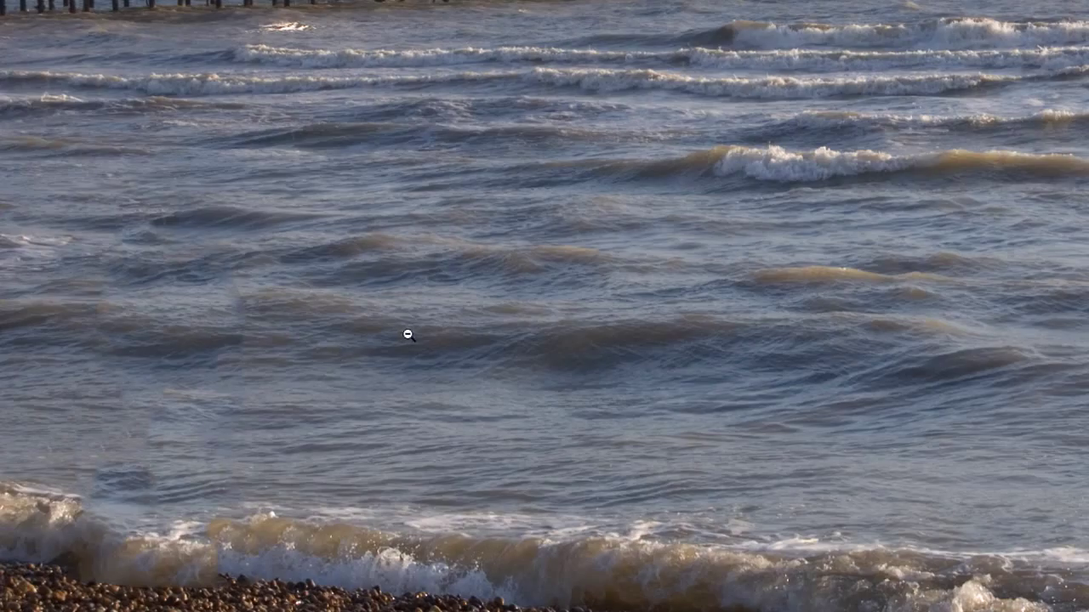
left_click(451, 279, "alt")
left_click(470, 272, "alt")
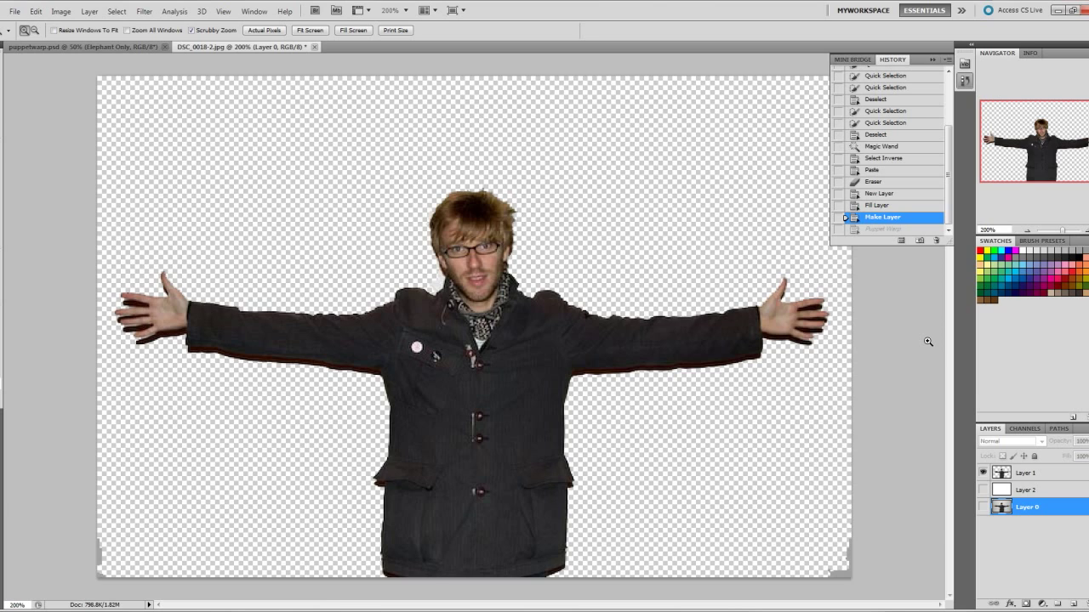
Start Puppet Warp on Layer 1 and place a first pin at the right-hand arm's shoulder
left_click(1044, 473)
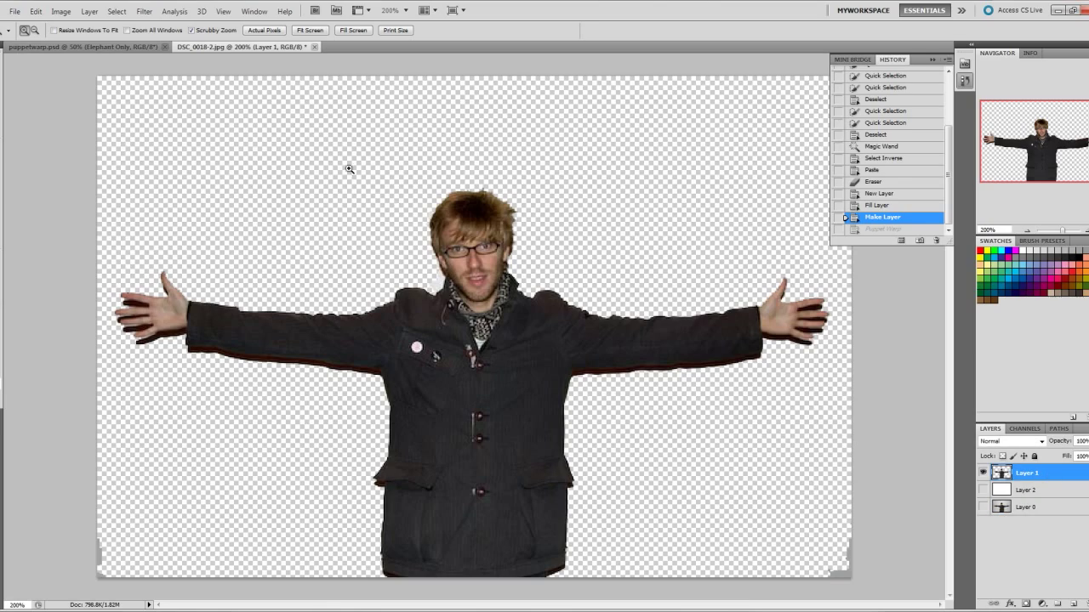
left_click(35, 11)
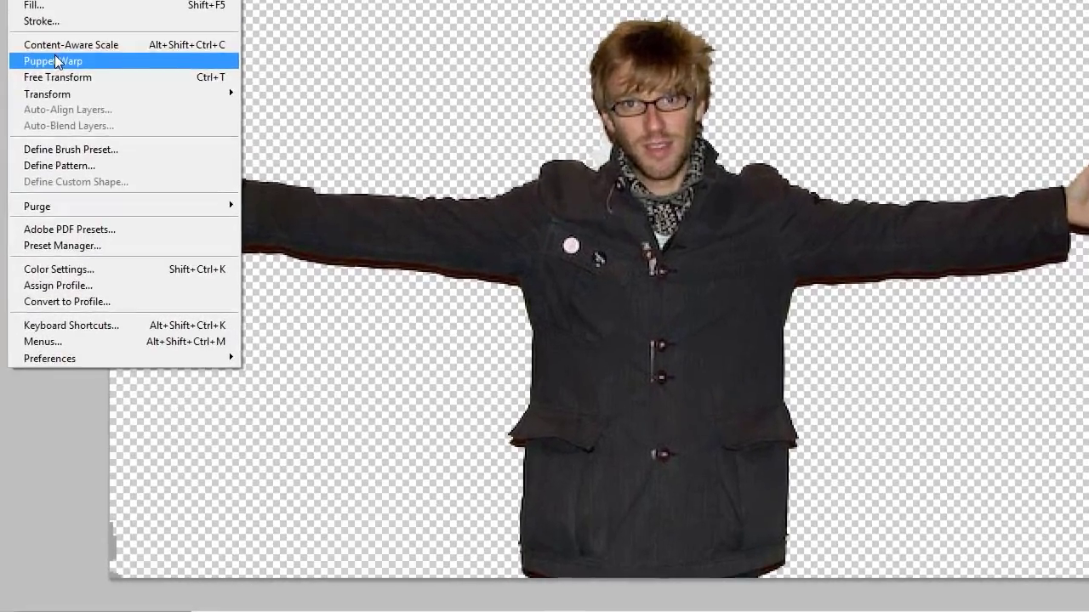
left_click(58, 219)
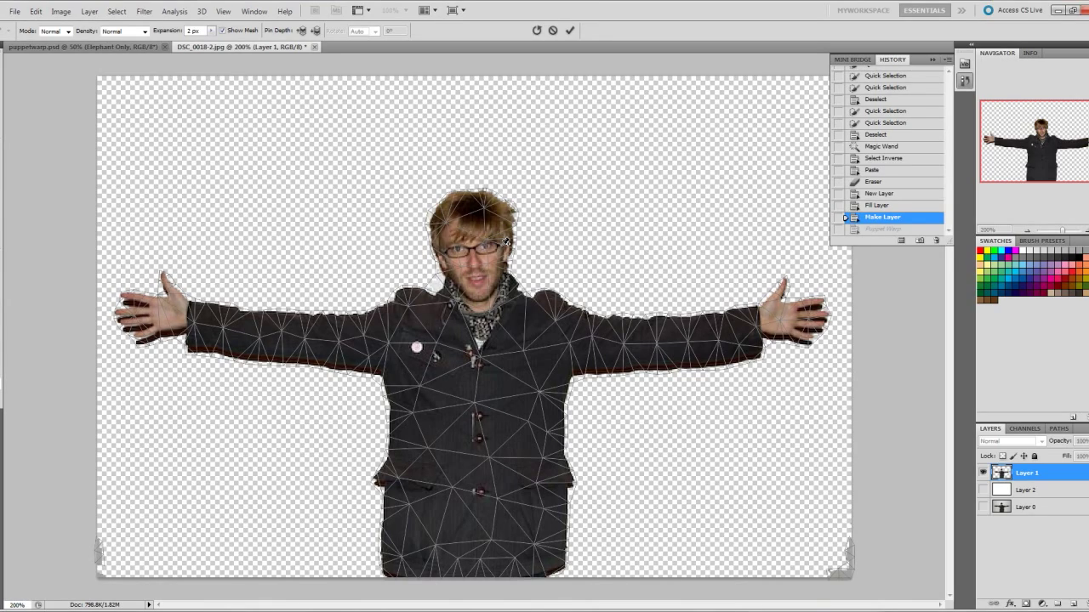
left_click(565, 336)
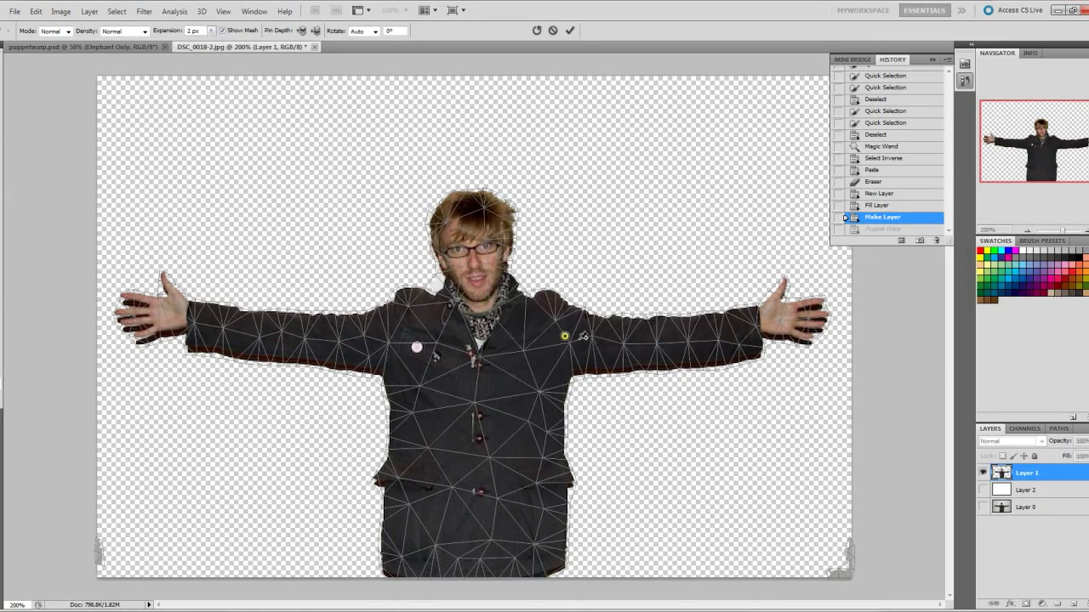
Pin the forearm and hand, then drag the hand up to raise the right-hand arm
left_click(665, 337)
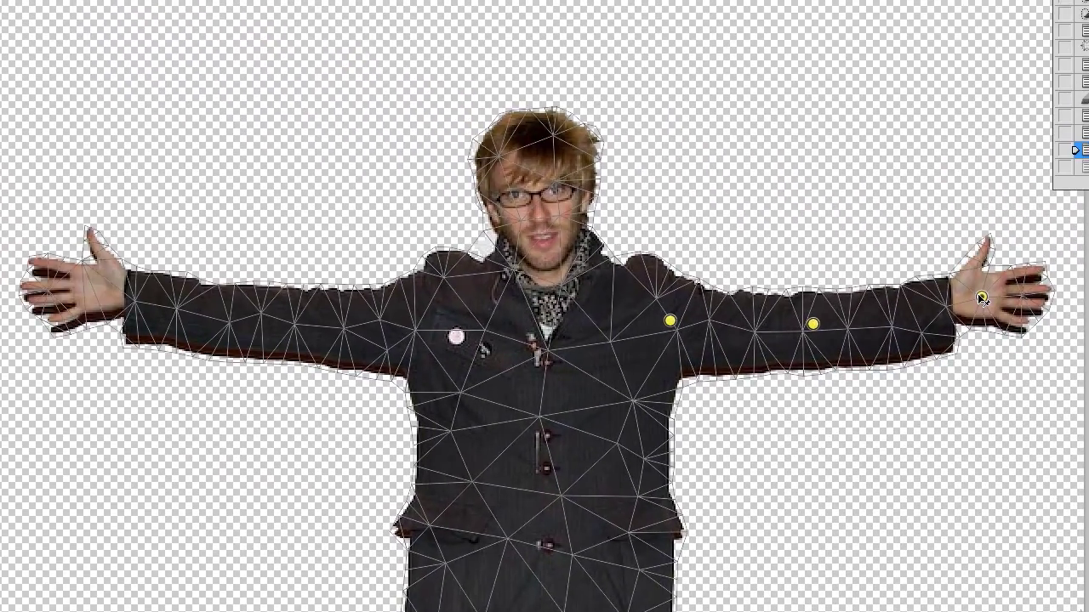
left_click(914, 279)
left_click_drag(914, 279, 868, 208)
left_click_drag(933, 223, 864, 176)
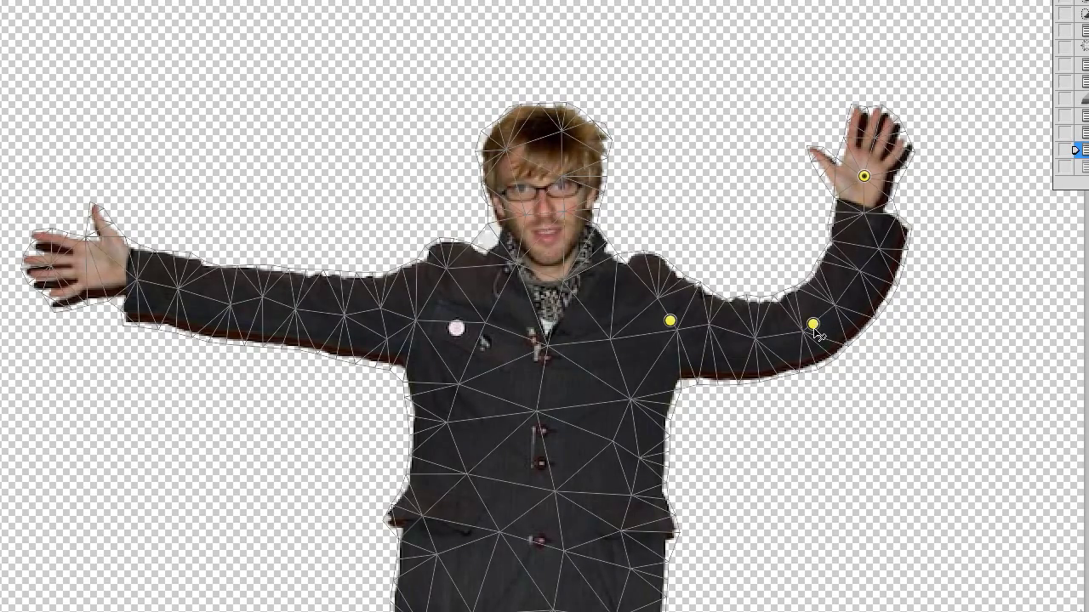
Fine-tune the elbow and hand pins into a waving pose and commit the warp
left_click_drag(814, 326, 799, 316)
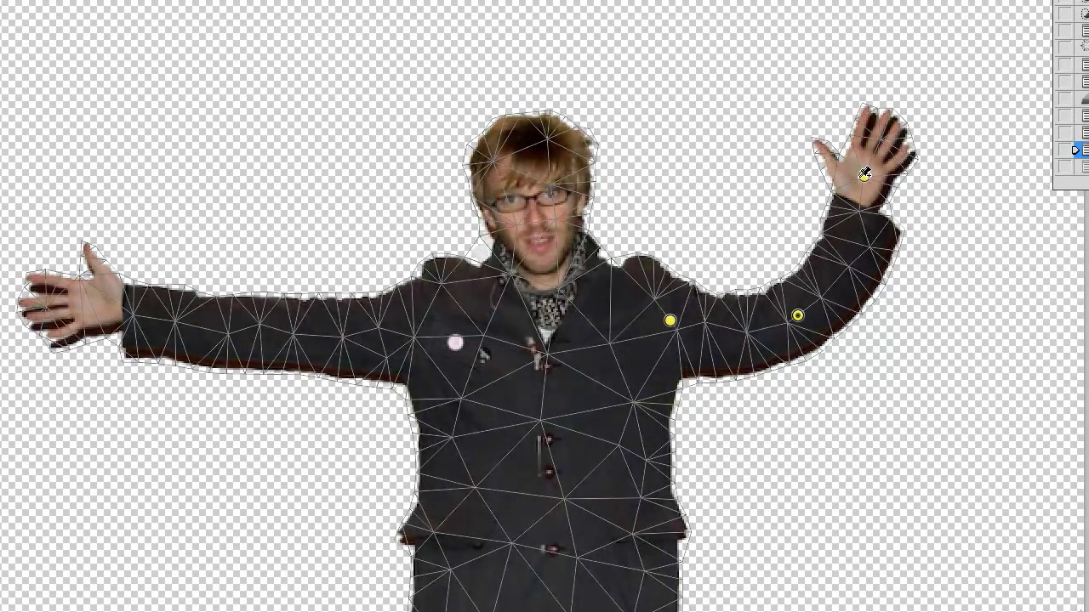
left_click_drag(865, 176, 804, 159)
mouse_move(799, 319)
left_mouse_down()
mouse_move(762, 300)
mouse_move(796, 315)
left_mouse_up()
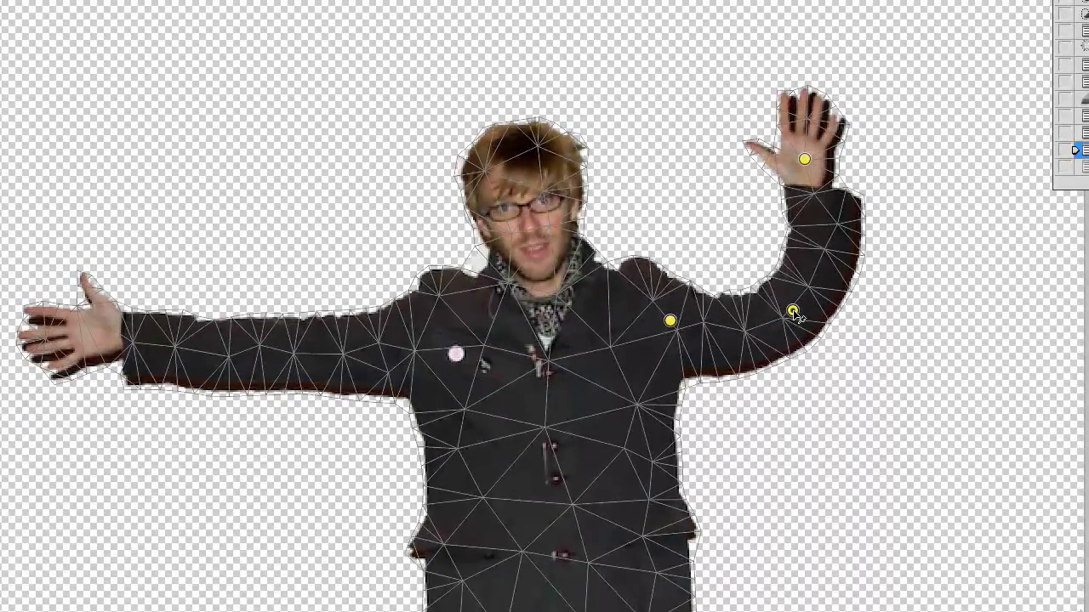
left_click_drag(803, 159, 838, 185)
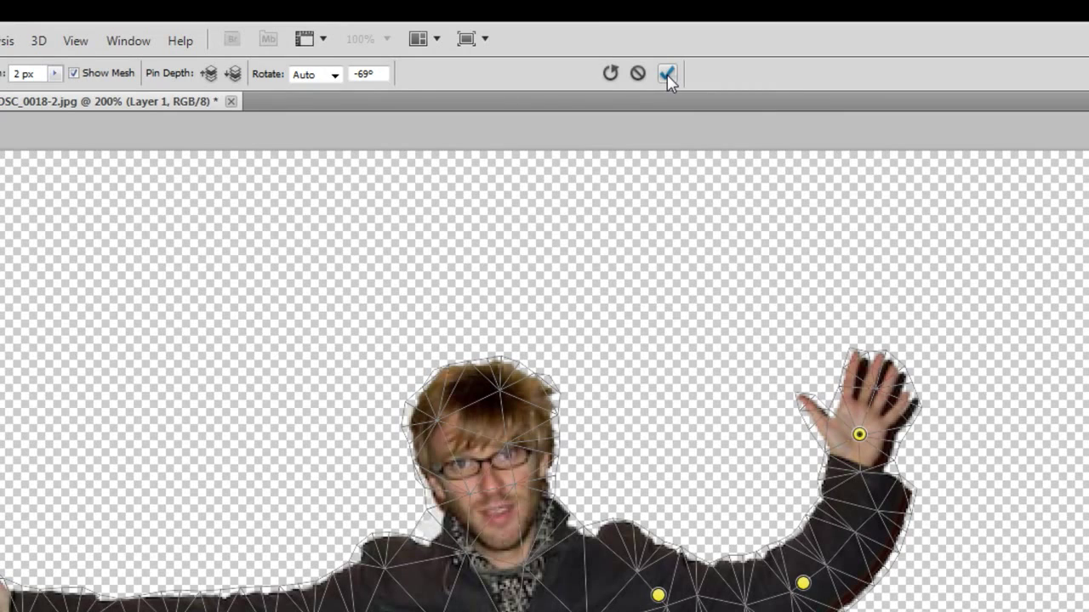
left_click(667, 75)
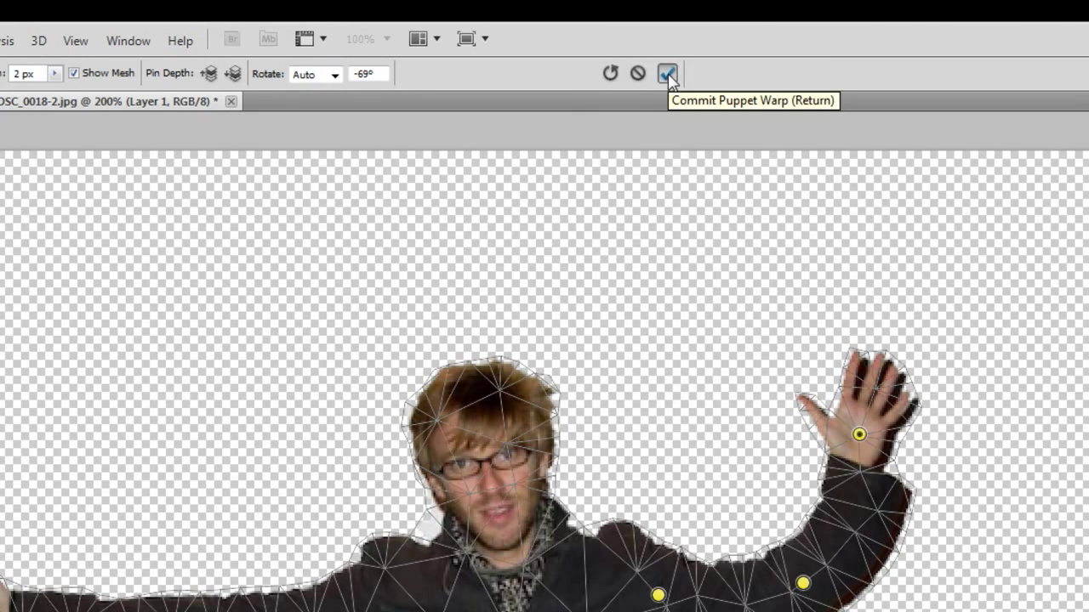